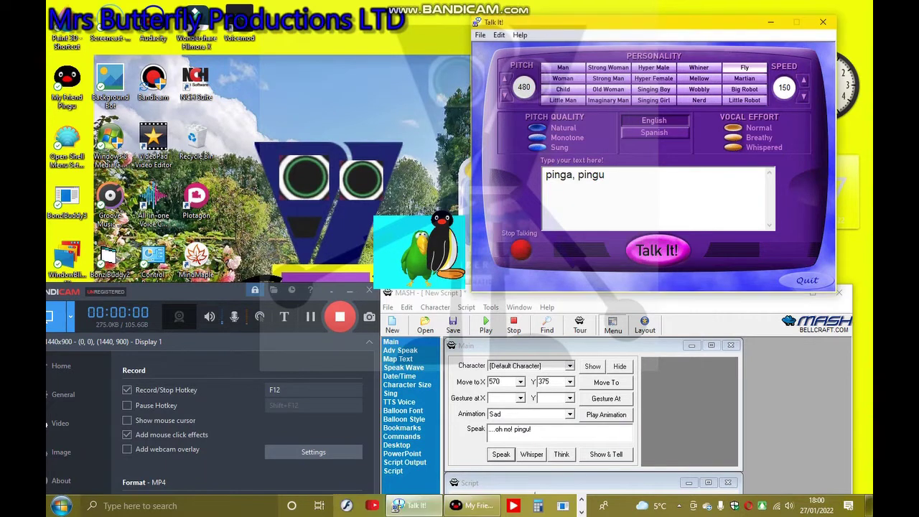
double_click(559, 174)
double_click(591, 174)
- Move the parrot away from the penguin to X 288, Y 358, and have it say "....oh no! pingu!" with the Sad animation
left_click_drag(419, 250, 257, 240)
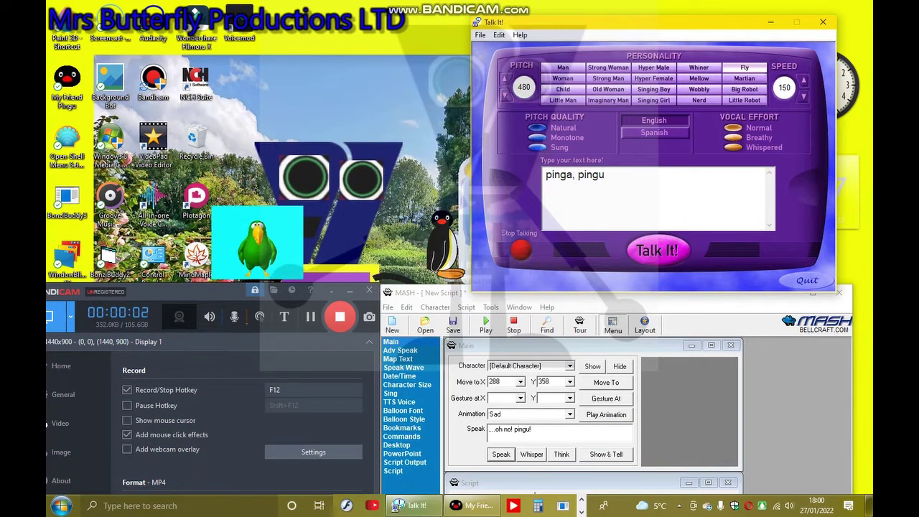
left_click(501, 454)
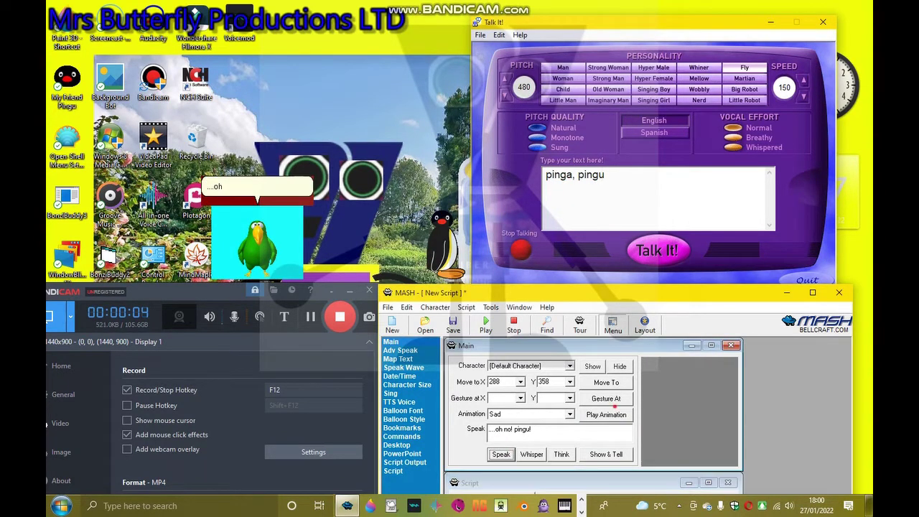
left_click(614, 409)
left_click(497, 453)
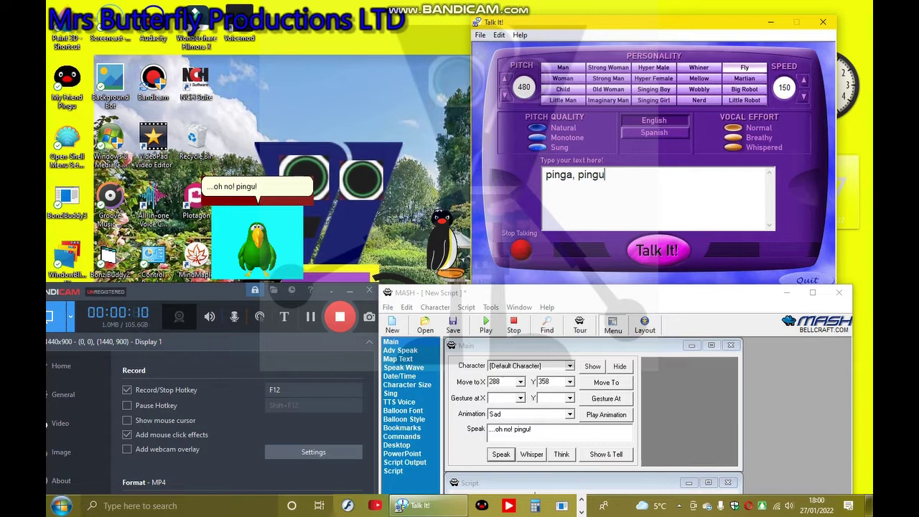
- Open the penguin's action menu and have the parrot say "(farts)"
right_click(442, 246)
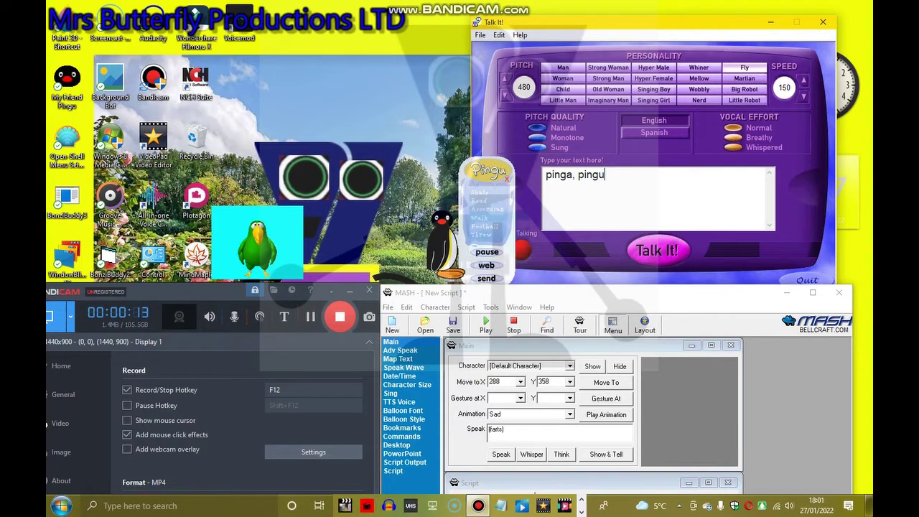
left_click(496, 456)
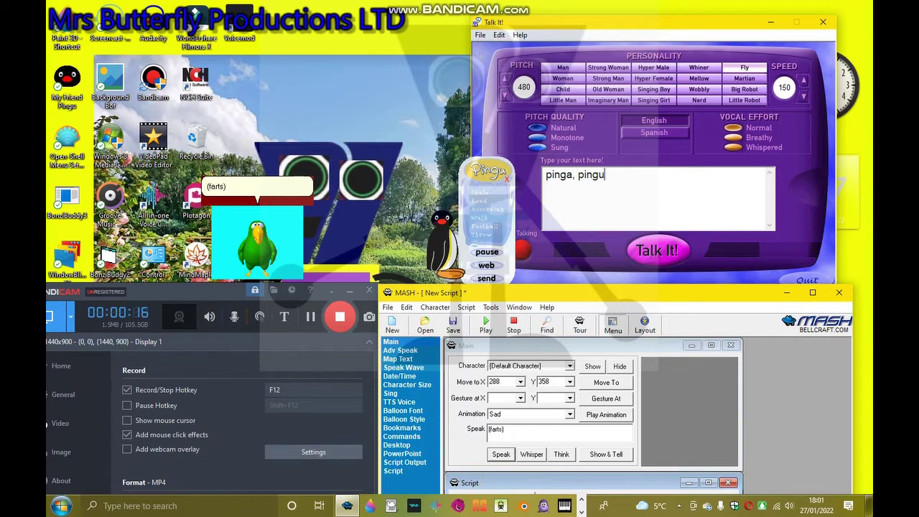
- Place the penguin directly beside the parrot and have the parrot speak the entered YouTube link
left_click_drag(444, 255, 185, 252)
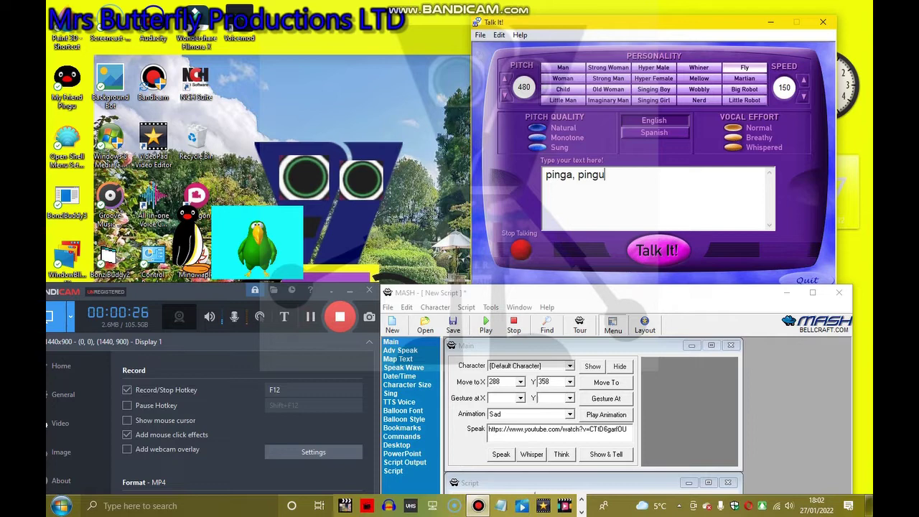
left_click(499, 451)
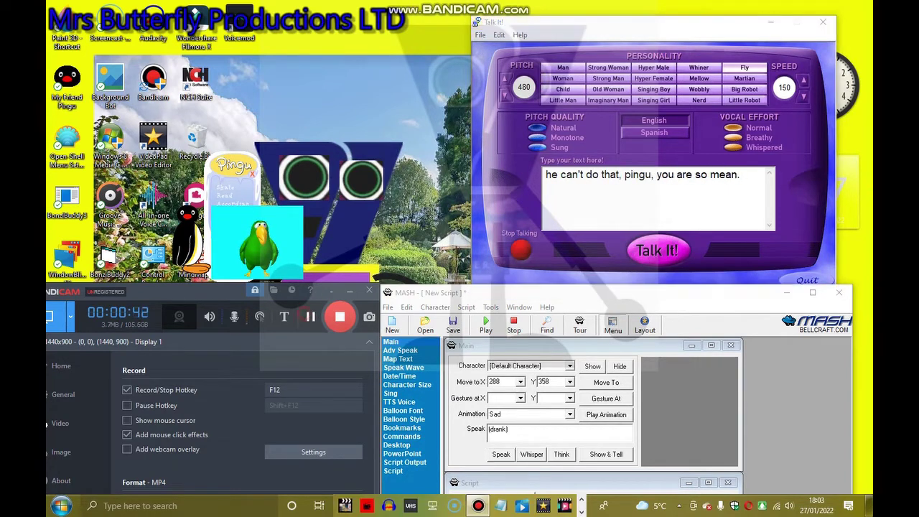
left_click(252, 173)
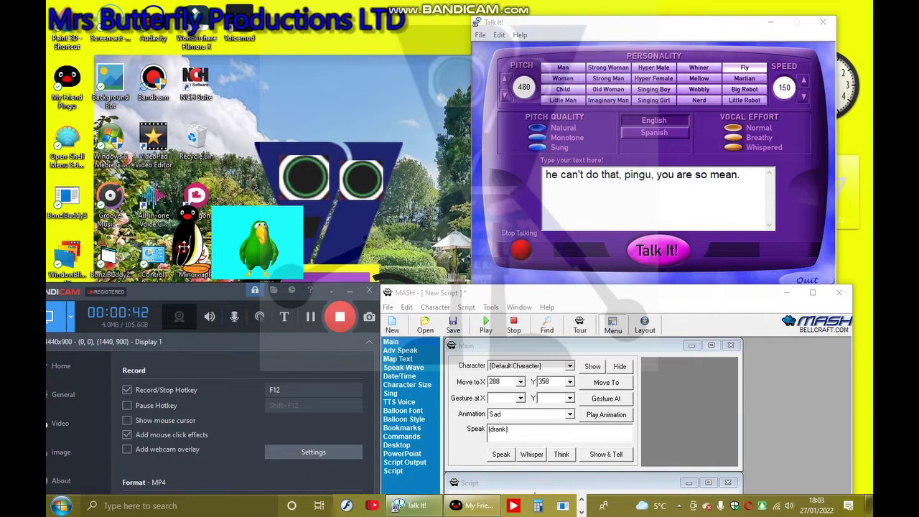
mouse_move(181, 247)
left_mouse_down()
mouse_move(168, 264)
mouse_move(181, 255)
left_mouse_up()
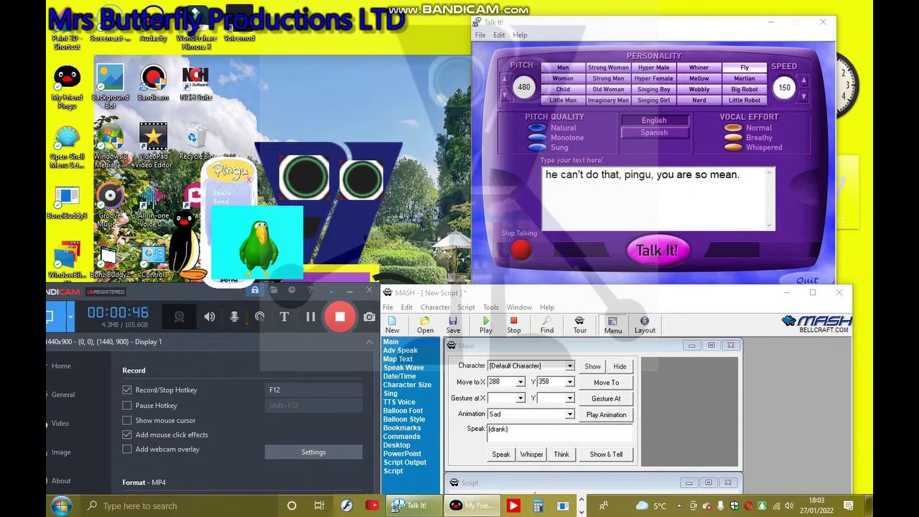
- Have the parrot whisper "(drank)" and speak it using the advanced voice settings at 400 Hz and 88 WPM
left_click(531, 452)
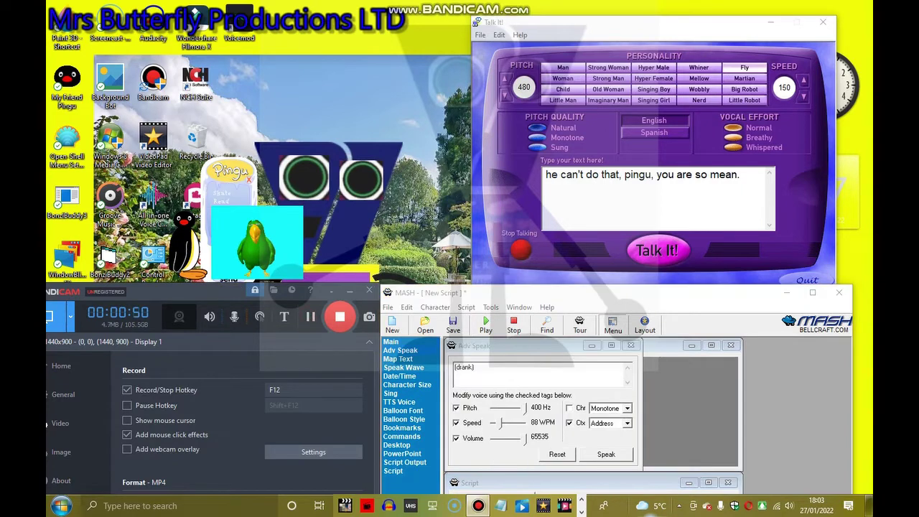
left_click(608, 453)
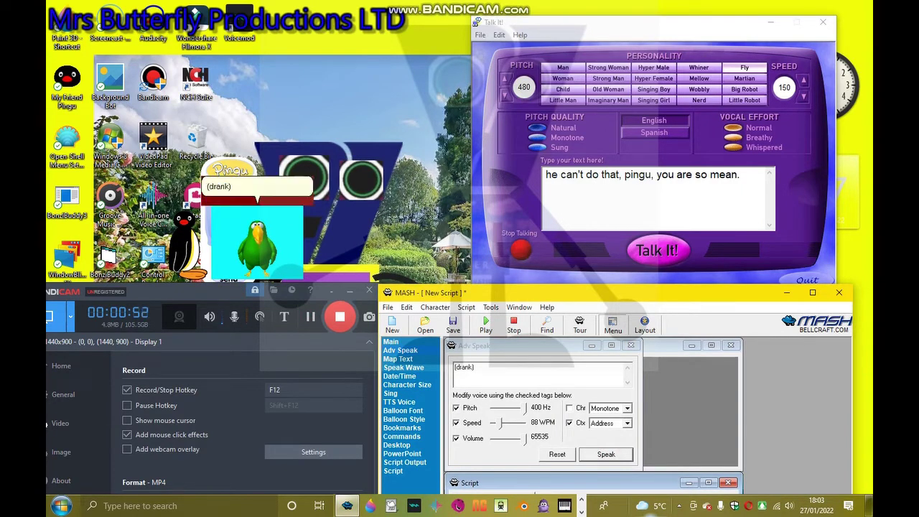
- Set the advanced speech pitch to 50 Hz, have the parrot speak "(drank)", and pause the screen recording
left_click(390, 342)
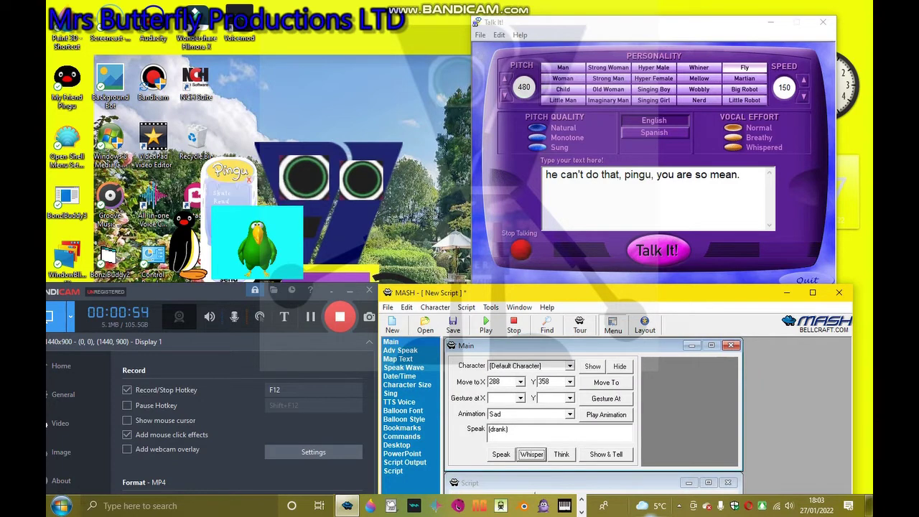
left_click(400, 350)
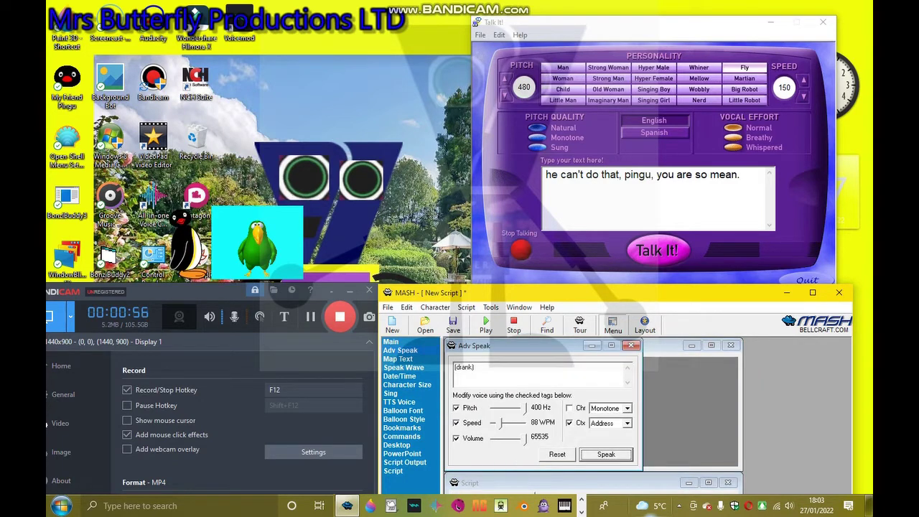
left_click_drag(525, 408, 494, 408)
left_click(606, 454)
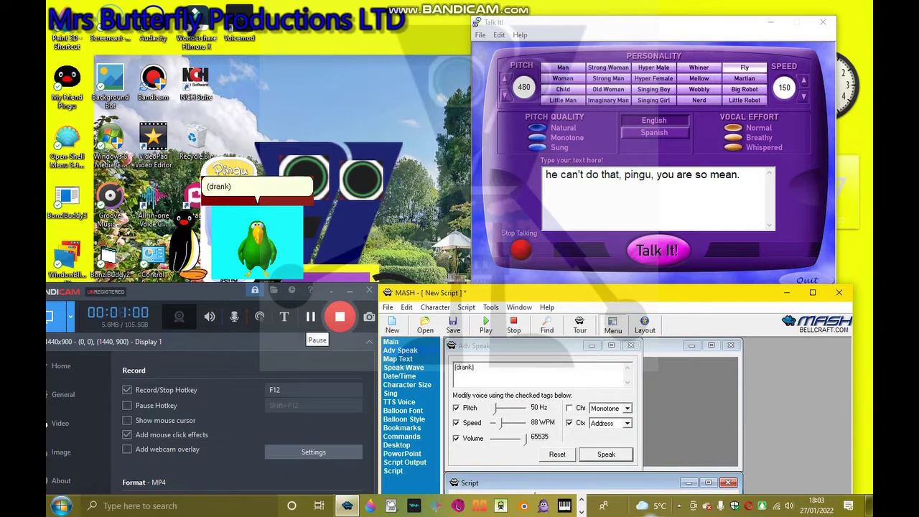
left_click(310, 317)
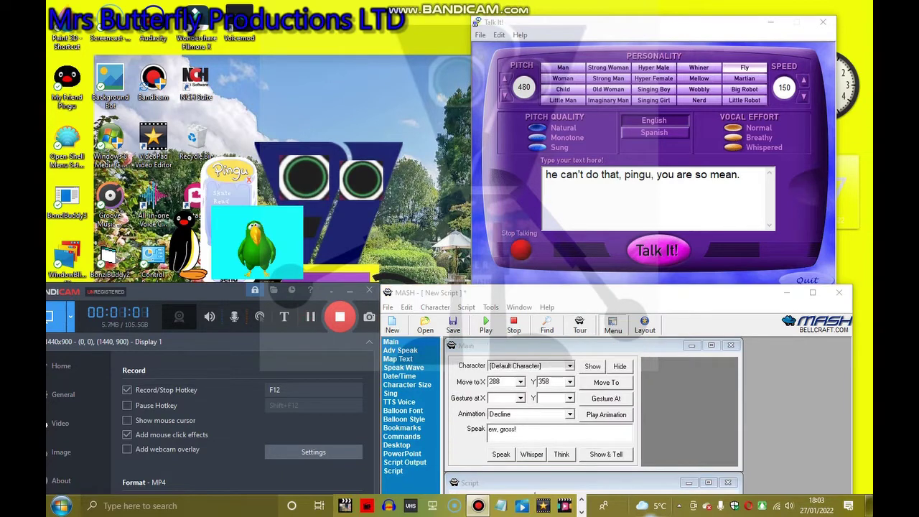
- Have the parrot say "ew, gross!" and Talk It! say "yuckey juck!", pausing the screen recording after each line
left_click(501, 454)
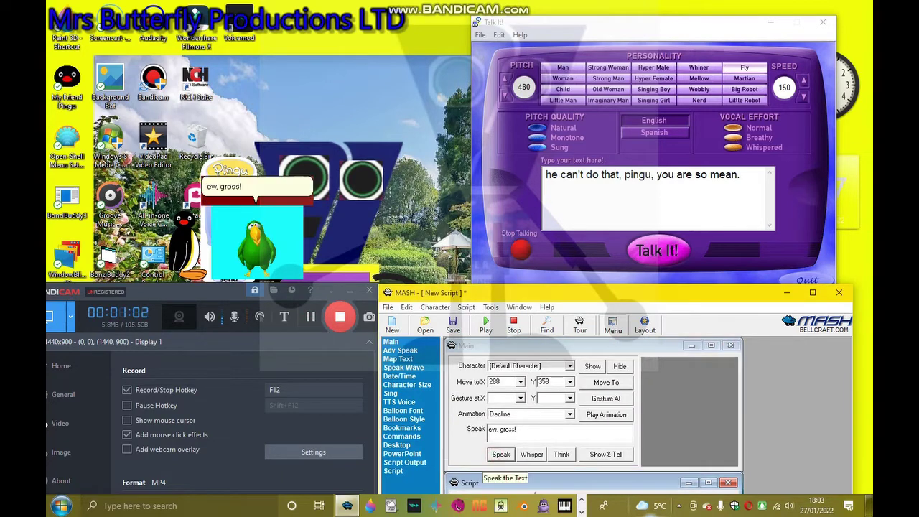
left_click(311, 316)
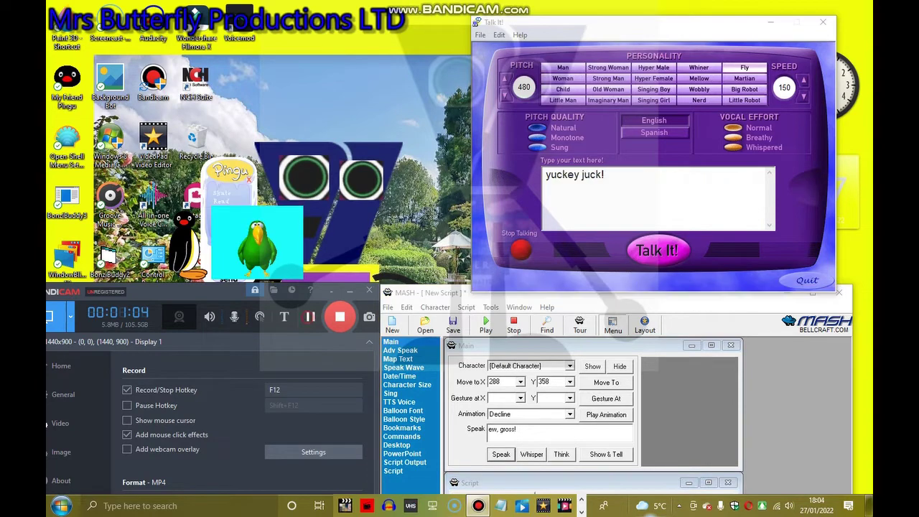
left_click(658, 250)
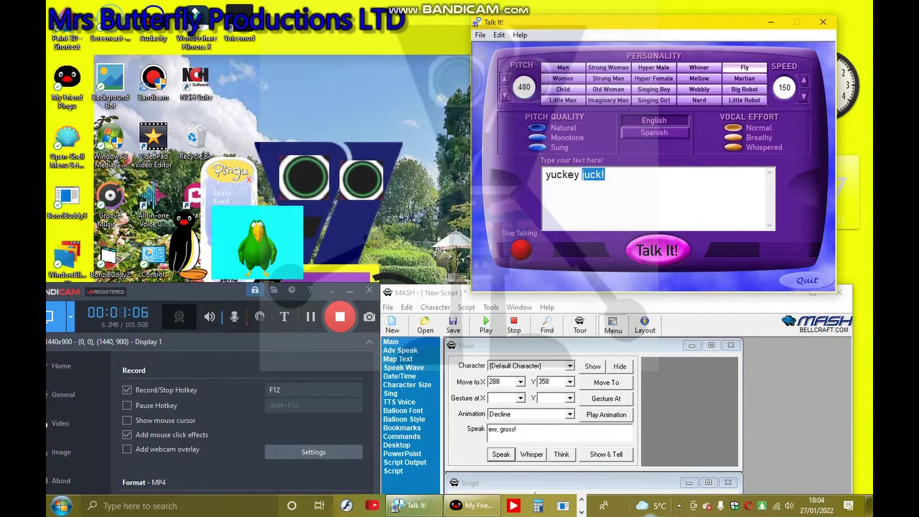
left_click(311, 317)
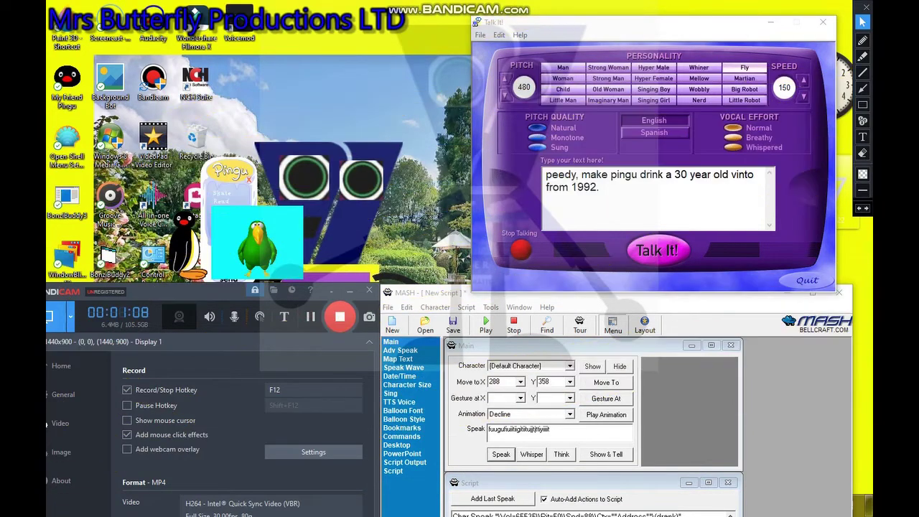
double_click(561, 174)
double_click(594, 175)
double_click(623, 175)
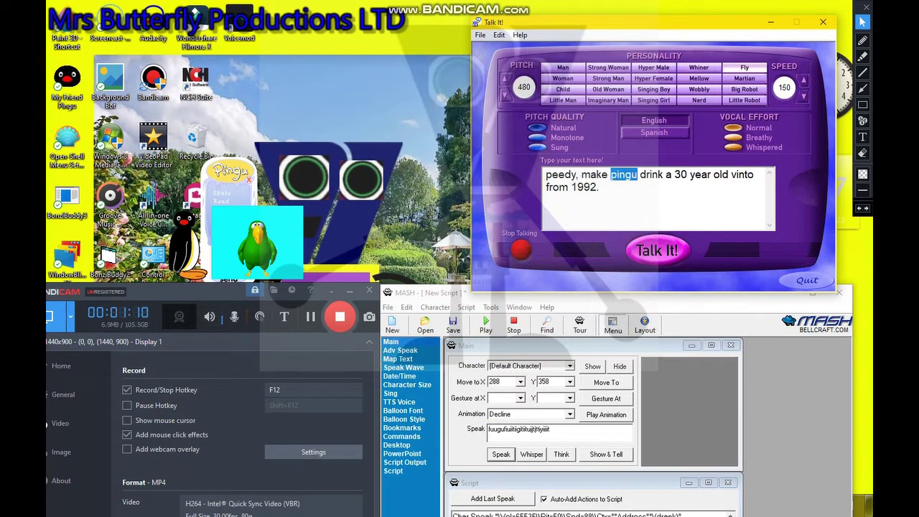
double_click(651, 175)
double_click(681, 174)
double_click(700, 174)
double_click(720, 174)
double_click(741, 175)
double_click(556, 187)
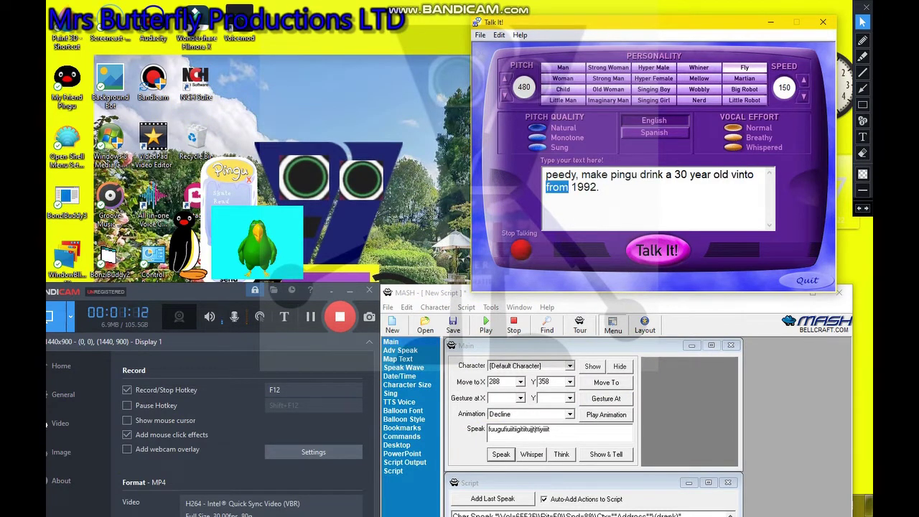
double_click(583, 186)
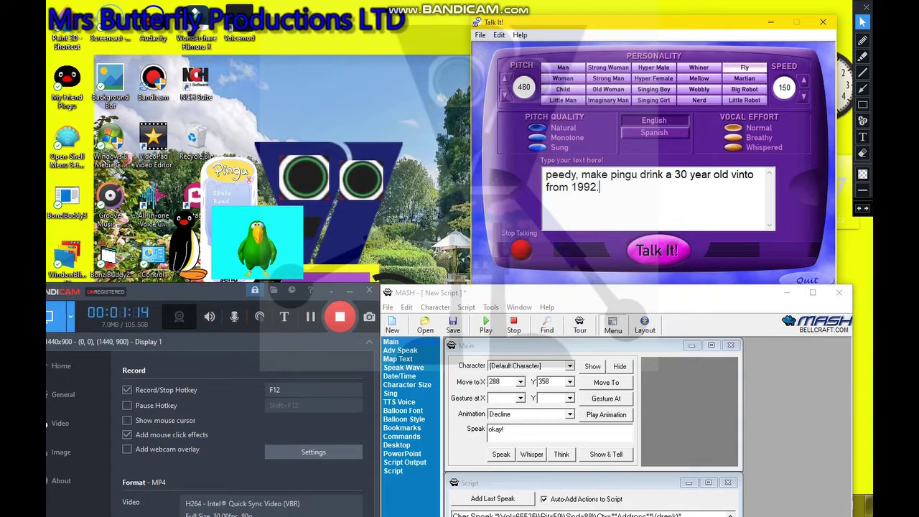
- Have the parrot speak and whisper "okay!", pausing the recording and moving the penguin away from it in between
left_click(491, 453)
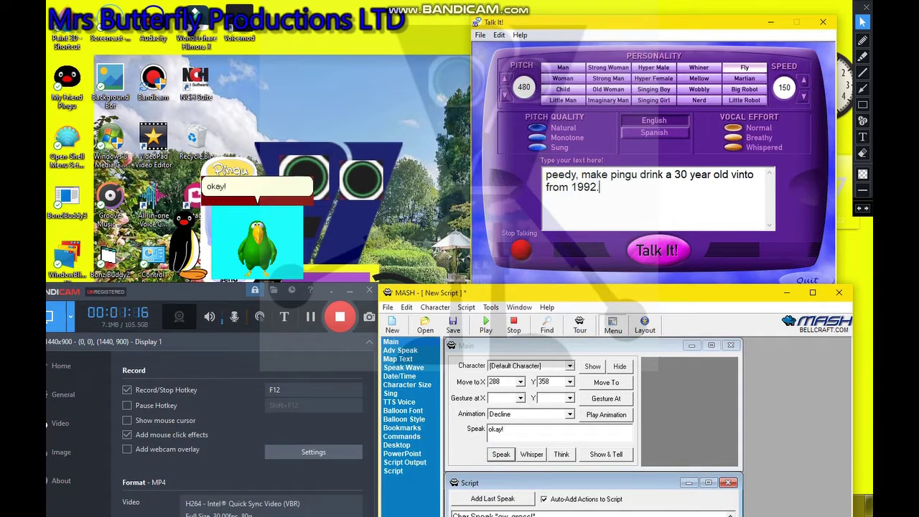
left_click(310, 317)
left_click_drag(189, 233, 405, 190)
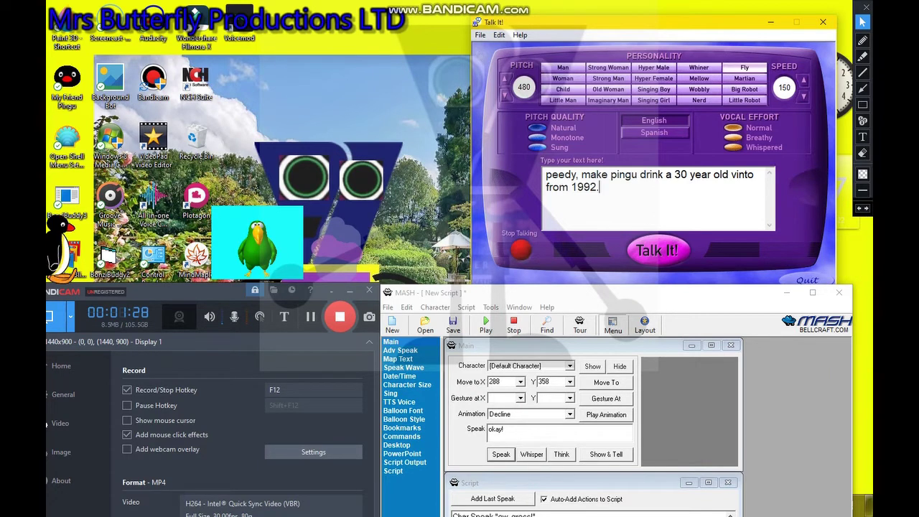
left_click(531, 454)
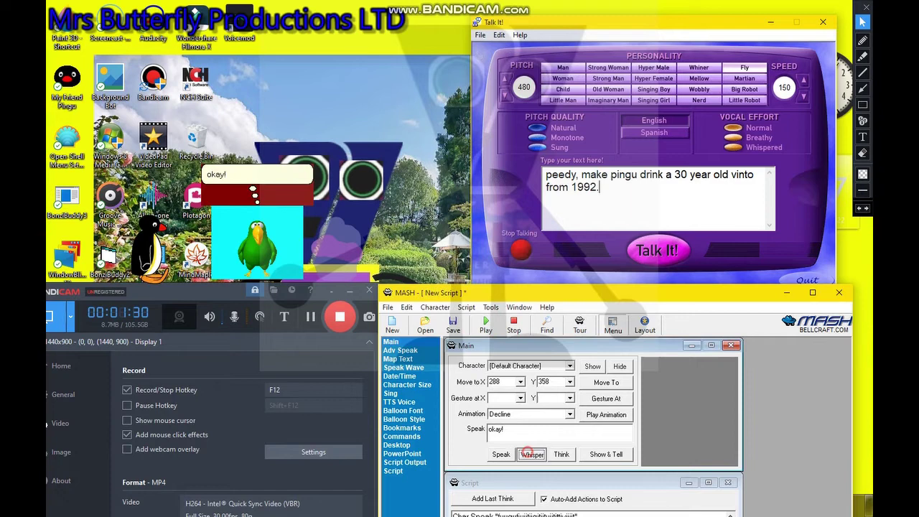
left_click(398, 359)
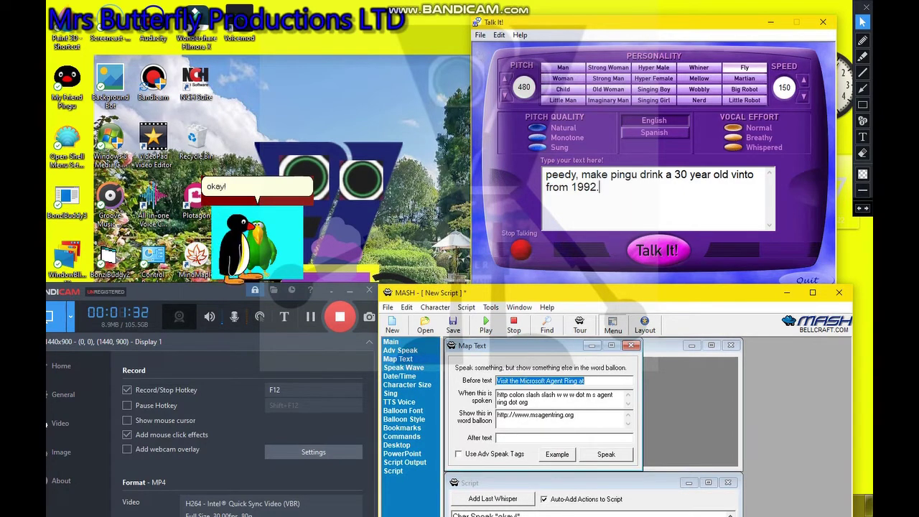
left_click(606, 455)
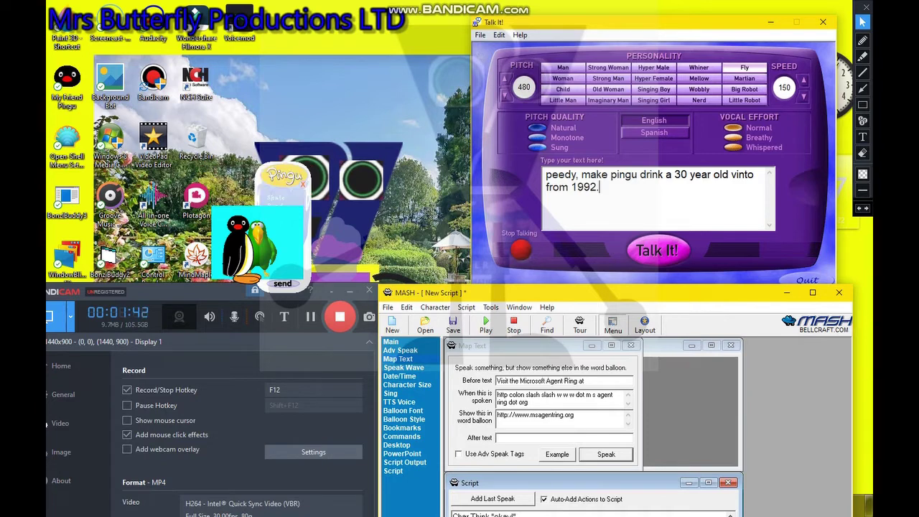
left_click(537, 430)
left_click(558, 451)
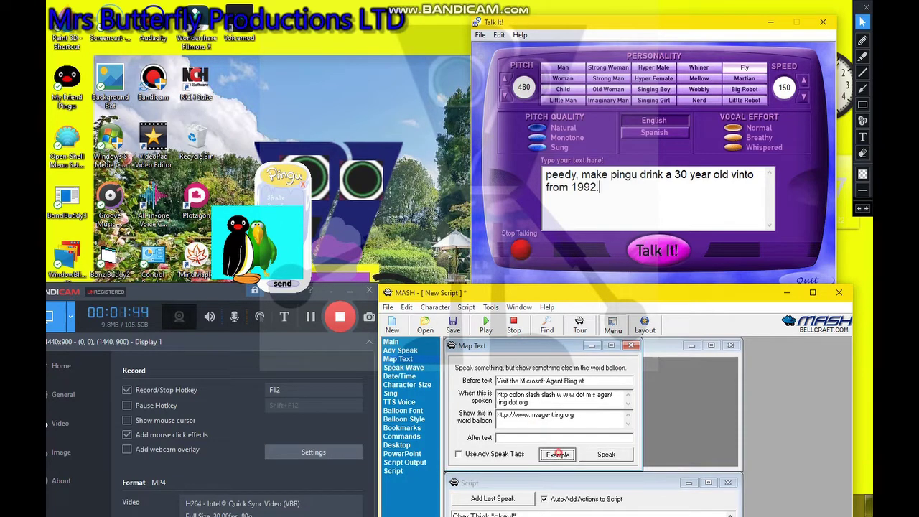
left_click(606, 454)
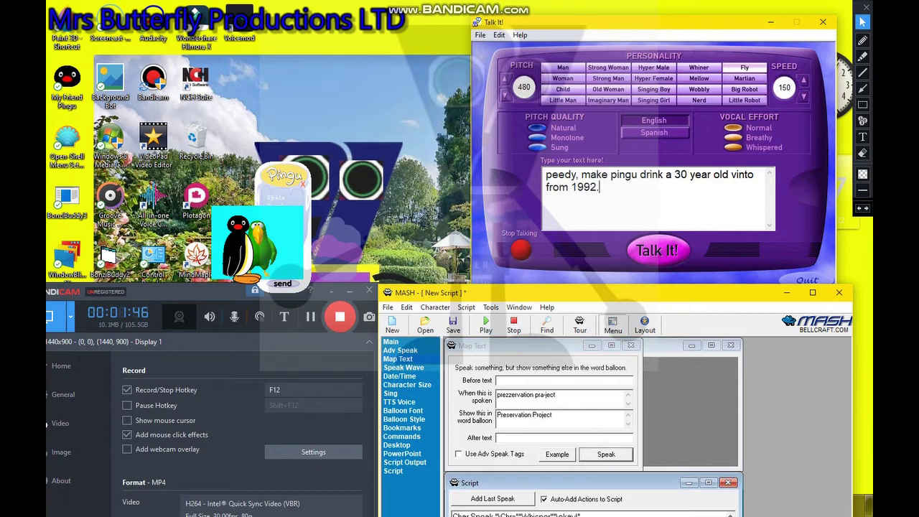
- Load and speak further Map Text examples, including "Supercalifragilisticexpialidocious" and "Welcome to MASH!"
left_click(557, 454)
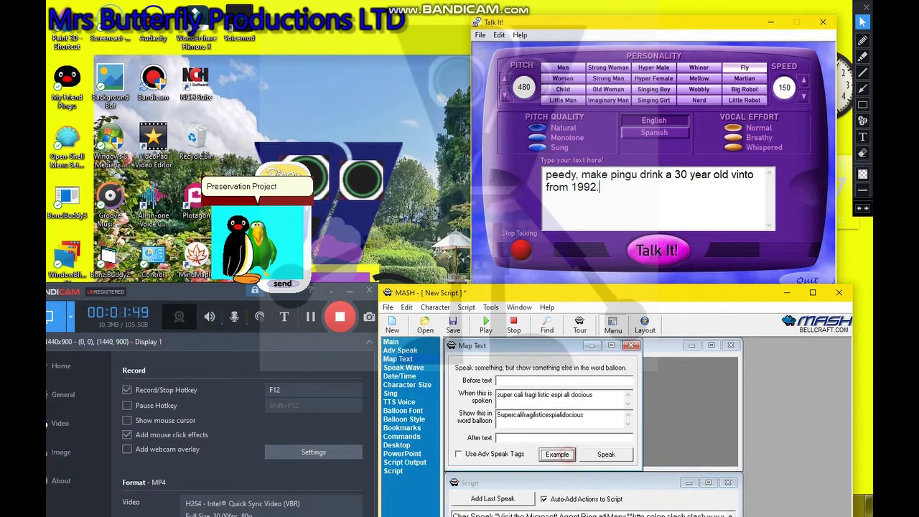
left_click(606, 453)
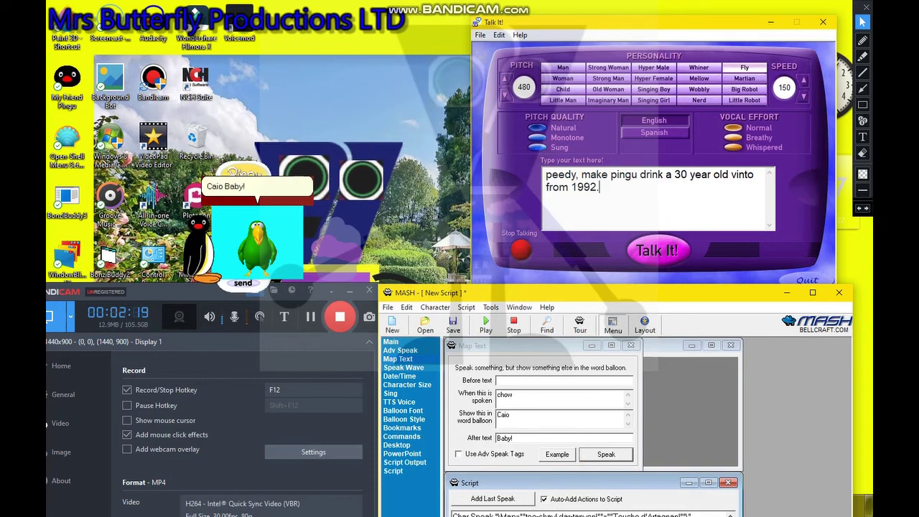
left_click(557, 455)
left_click(606, 453)
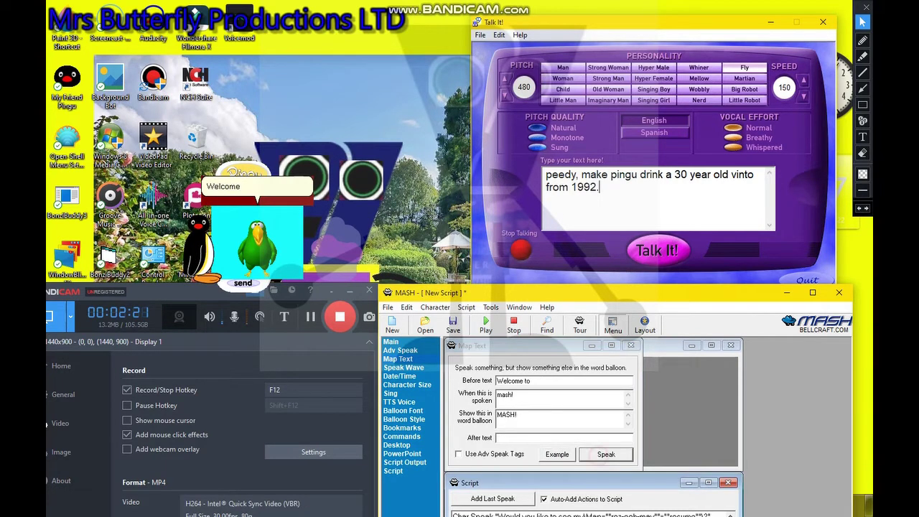
- Set the screen highlighter colour to red and draw a long stroke from the parrot diagonally down across the MASH window
left_click(862, 56)
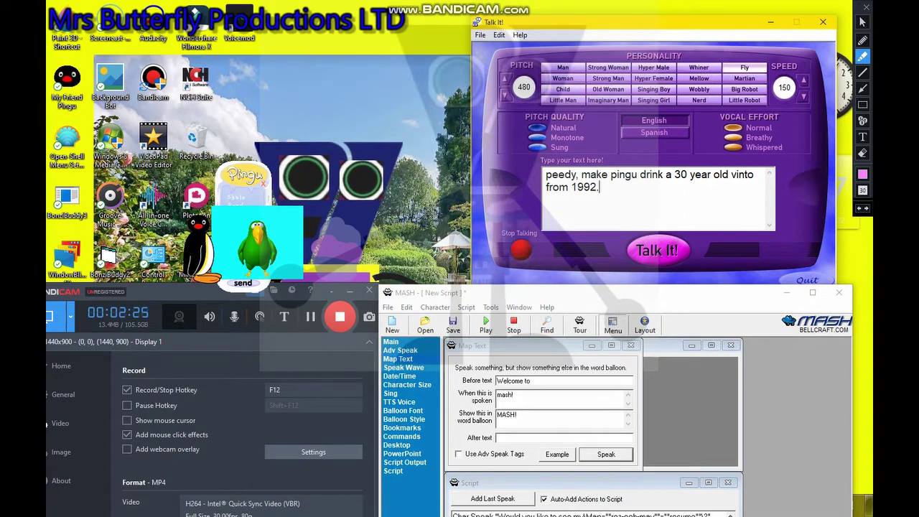
left_click(862, 173)
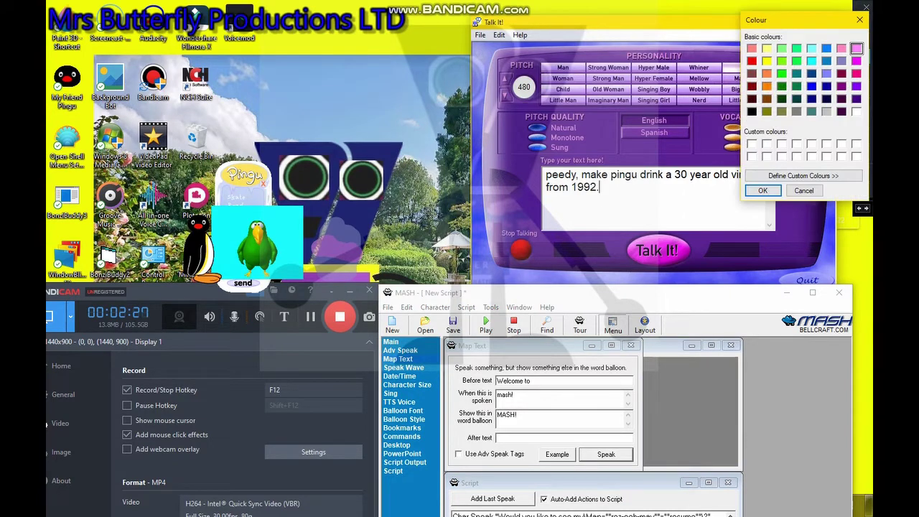
left_click(767, 61)
left_click(752, 61)
left_click(762, 190)
mouse_move(248, 219)
left_mouse_down()
mouse_move(281, 251)
mouse_move(438, 325)
mouse_move(674, 508)
mouse_move(786, 514)
left_mouse_up()
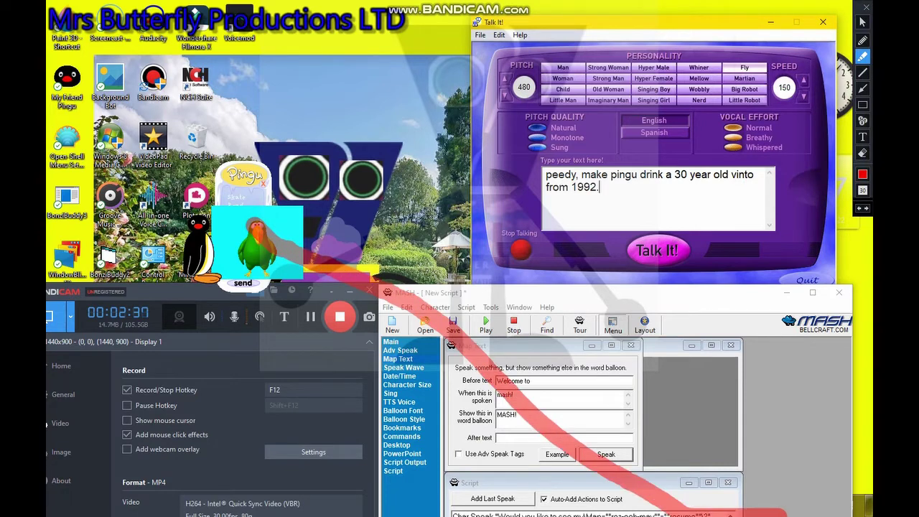
- Return to the normal pointer and have the parrot speak "Welcome to MASH!" and a drawn-out "nooo!" at 400 Hz pitch and 88 WPM
left_click(862, 21)
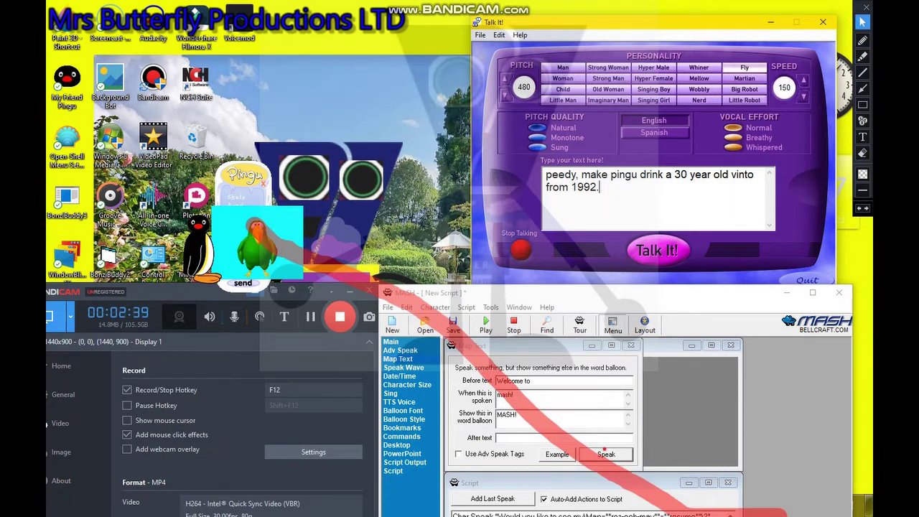
left_click(603, 446)
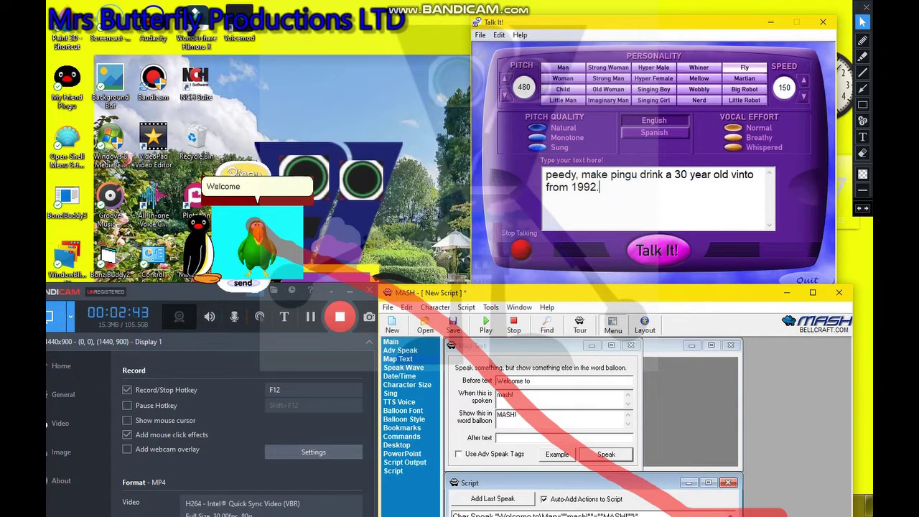
left_click(557, 453)
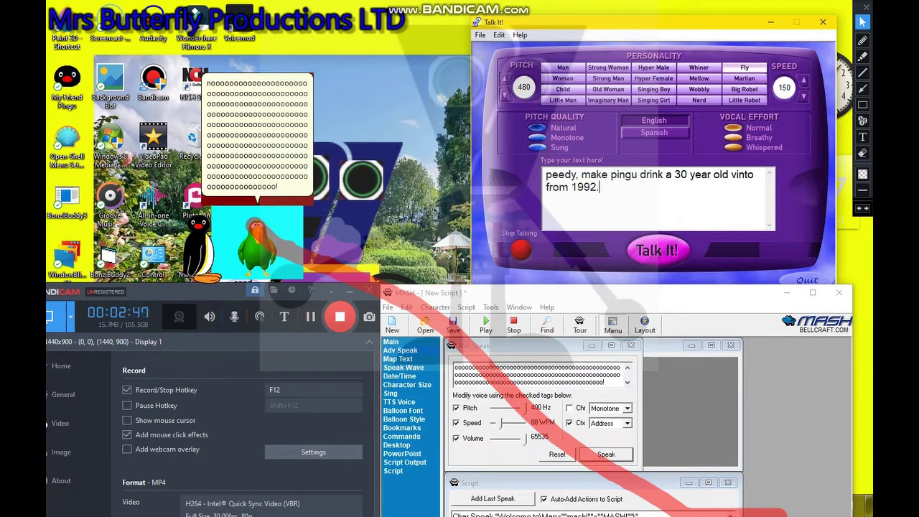
left_click(606, 453)
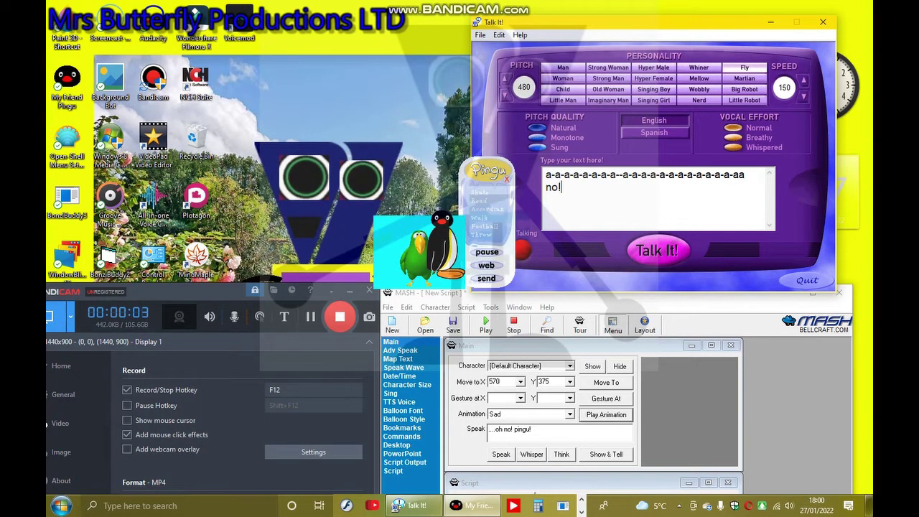
- Have the parrot play the Sad animation while speaking "....oh no! pingu!", and have the Fly voice in Talk It! speak the stuttered "a-a-a… no!"
left_click(589, 414)
left_click(501, 454)
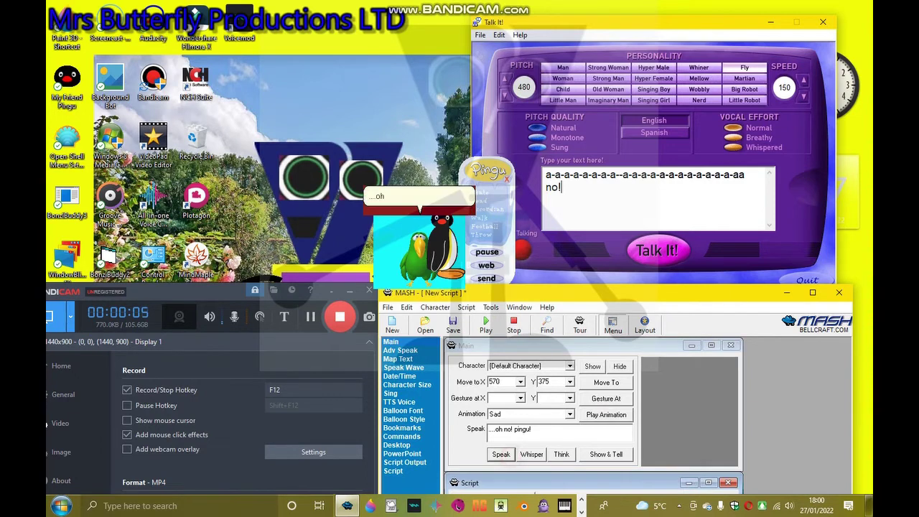
left_click(657, 250)
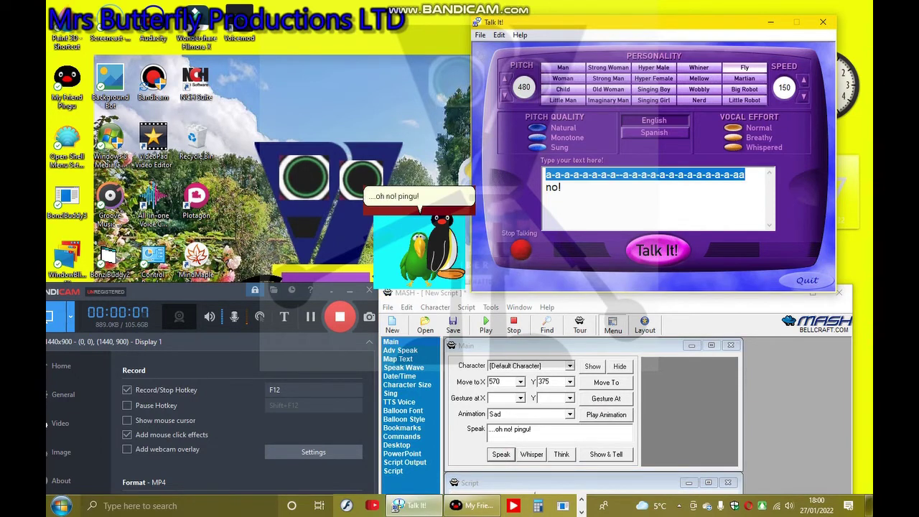